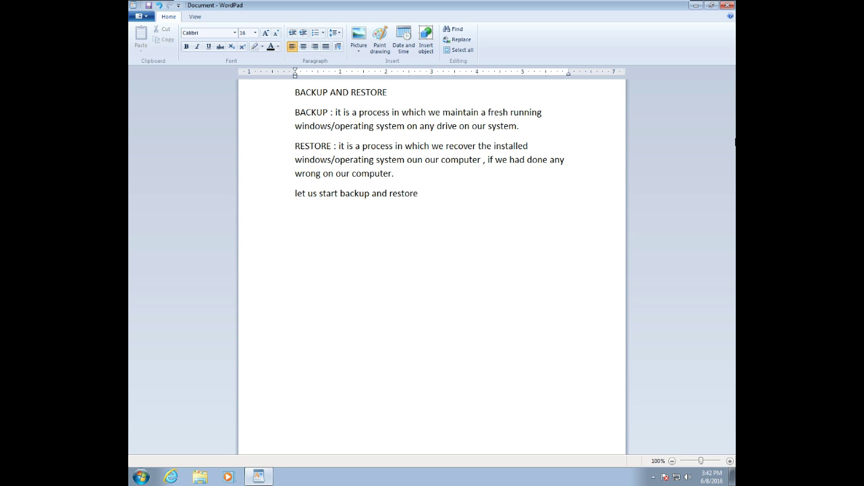
# Step: Close the document and save it to the Desktop as "backup and restore"
pyautogui.click(724, 6)
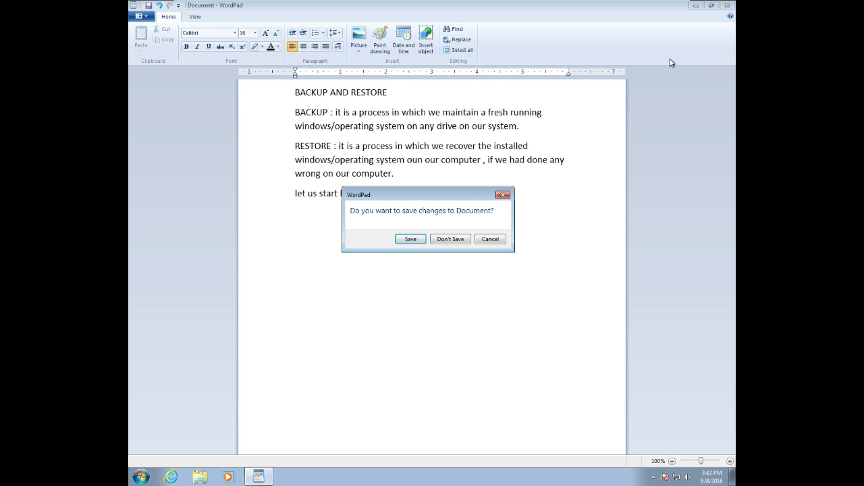
pyautogui.click(409, 239)
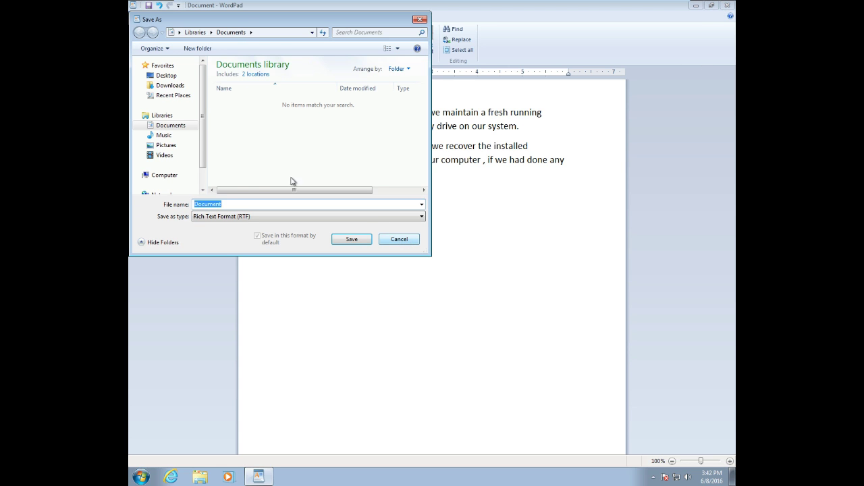
pyautogui.click(168, 76)
pyautogui.click(230, 206)
pyautogui.write('ba')
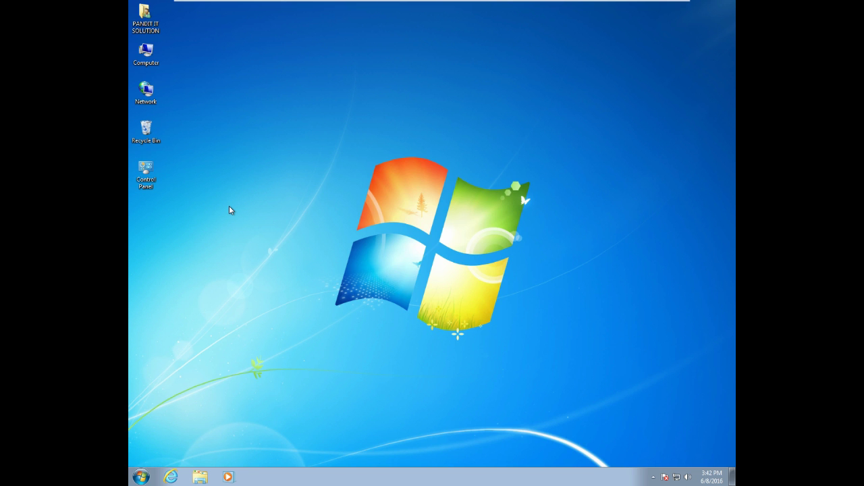
# Step: Open the Control Panel
pyautogui.click(136, 477)
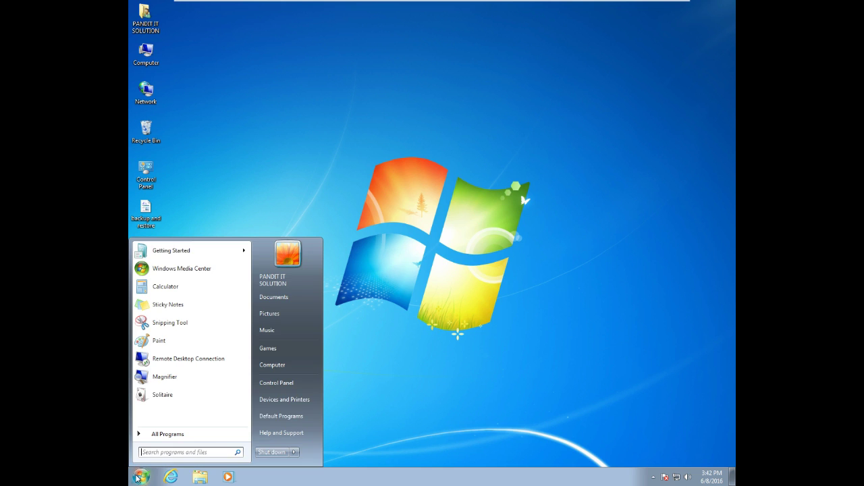
pyautogui.click(297, 384)
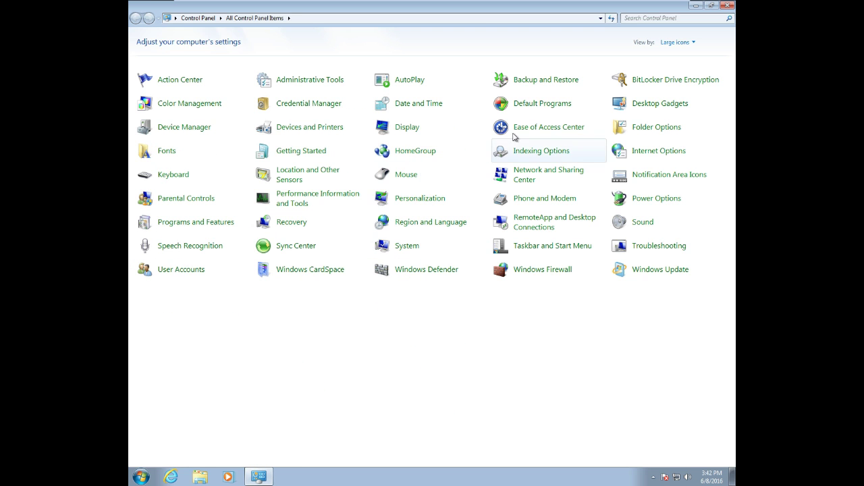
# Step: Switch the Control Panel view to Category and back to Large icons
pyautogui.click(678, 43)
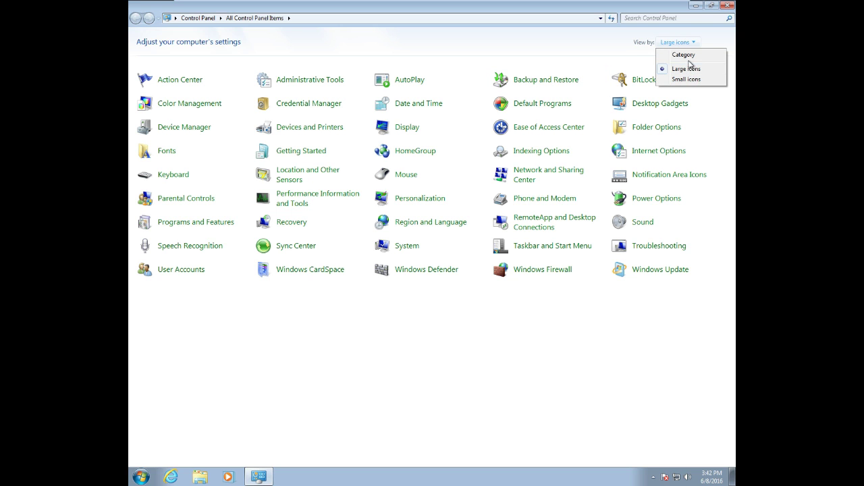
pyautogui.click(684, 55)
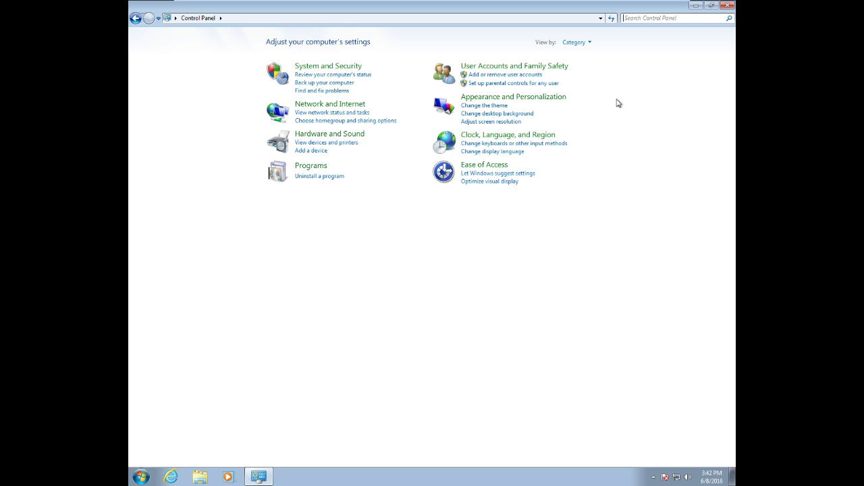
pyautogui.click(574, 44)
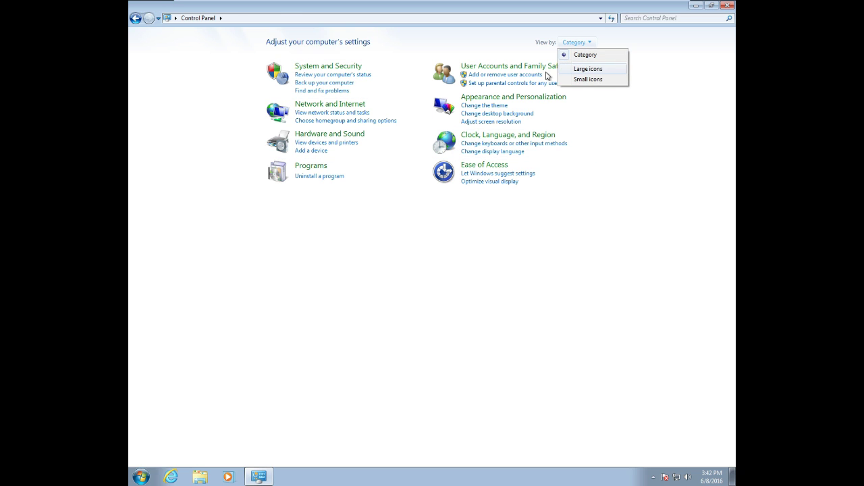
pyautogui.click(588, 70)
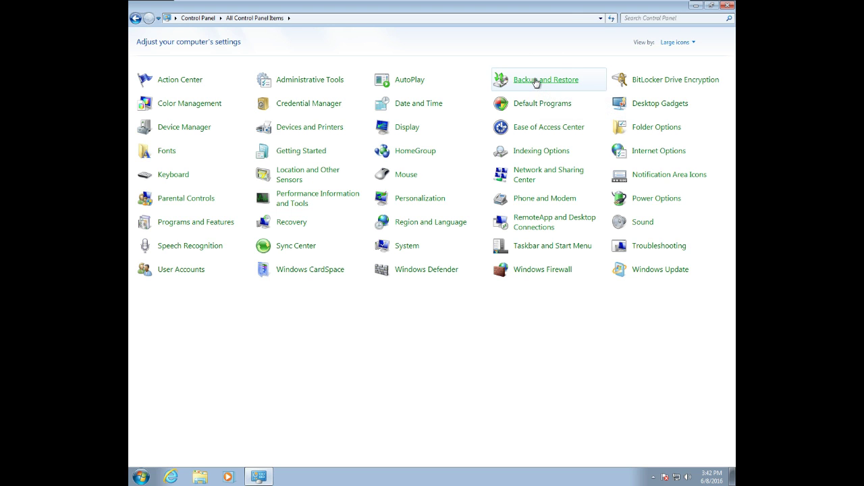
# Step: Set up a Windows backup to New Volume (E:), letting Windows choose what to back up, and run it
pyautogui.click(536, 82)
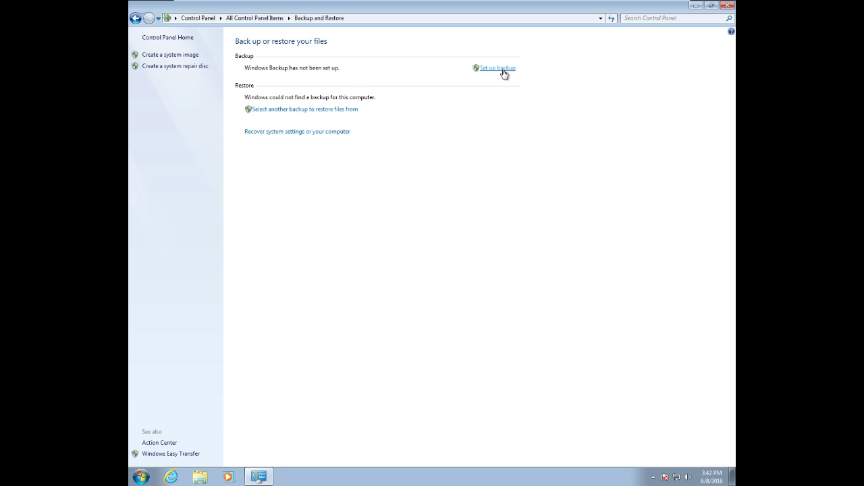
pyautogui.click(504, 74)
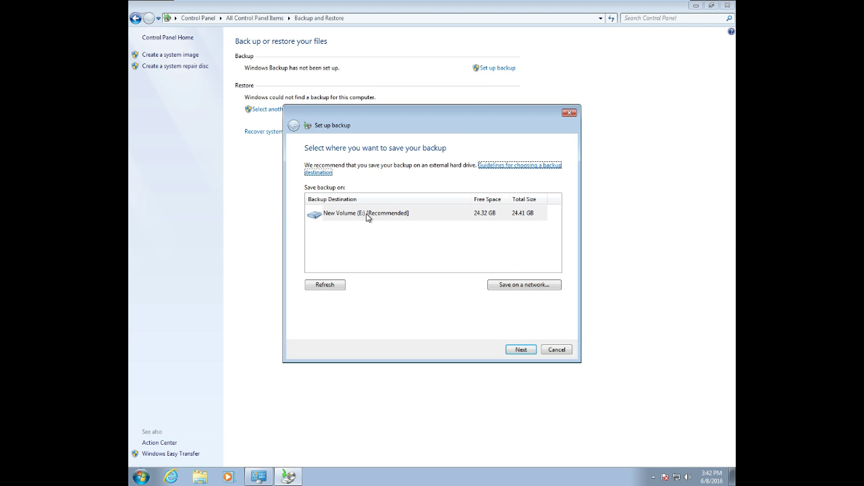
pyautogui.click(375, 216)
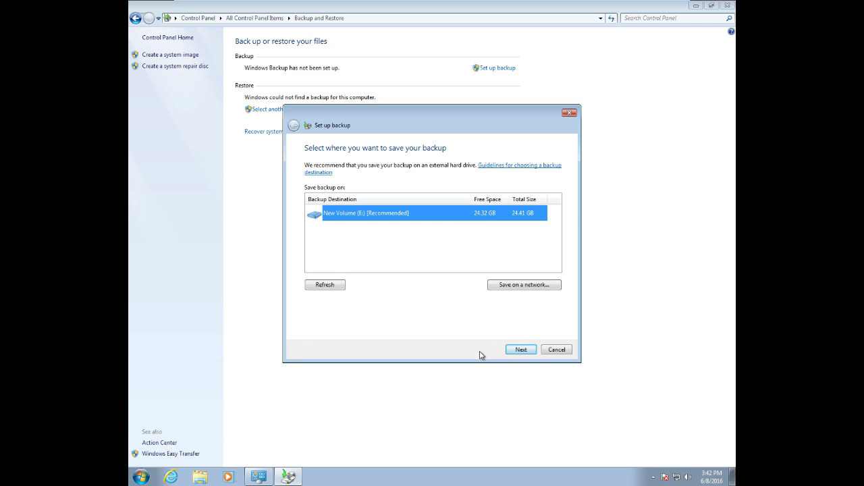
pyautogui.click(517, 352)
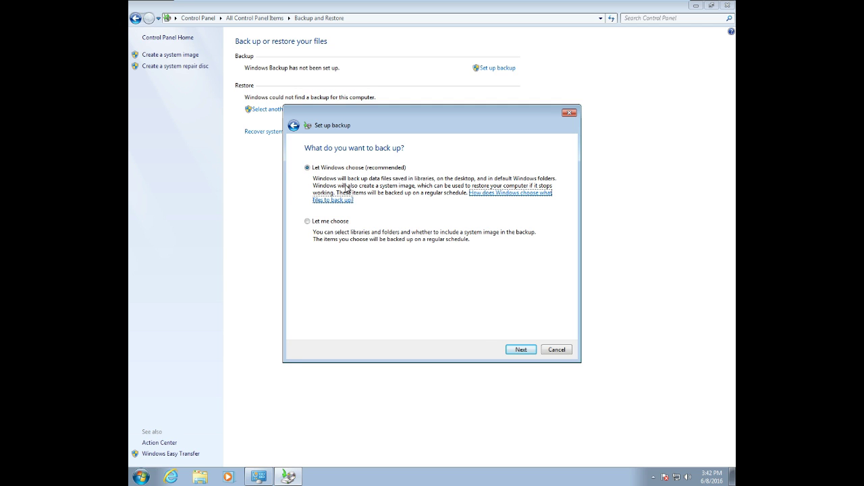
pyautogui.click(520, 351)
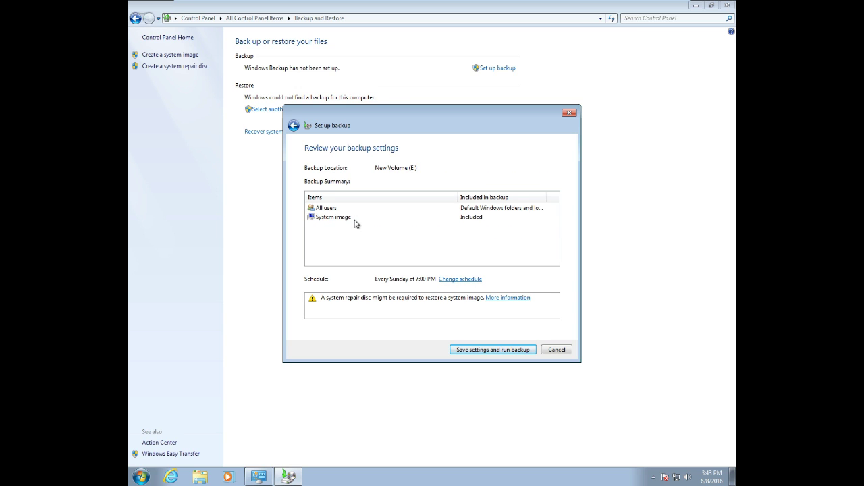
pyautogui.click(474, 350)
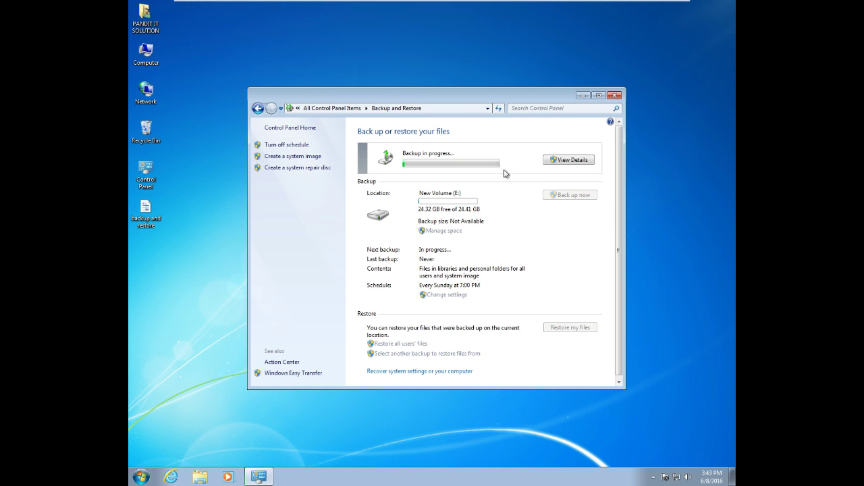
# Step: View the running backup's progress details until it finishes and close Backup and Restore
pyautogui.click(582, 160)
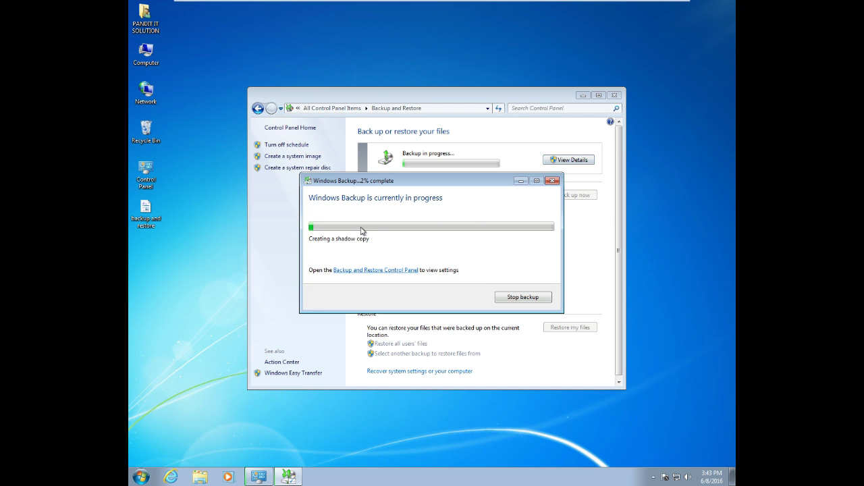
pyautogui.click(143, 212)
pyautogui.doubleClick(144, 211)
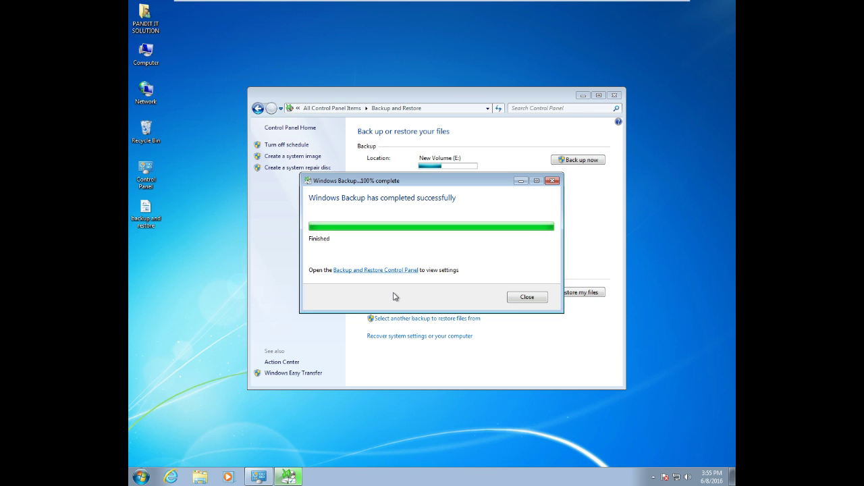
pyautogui.click(532, 302)
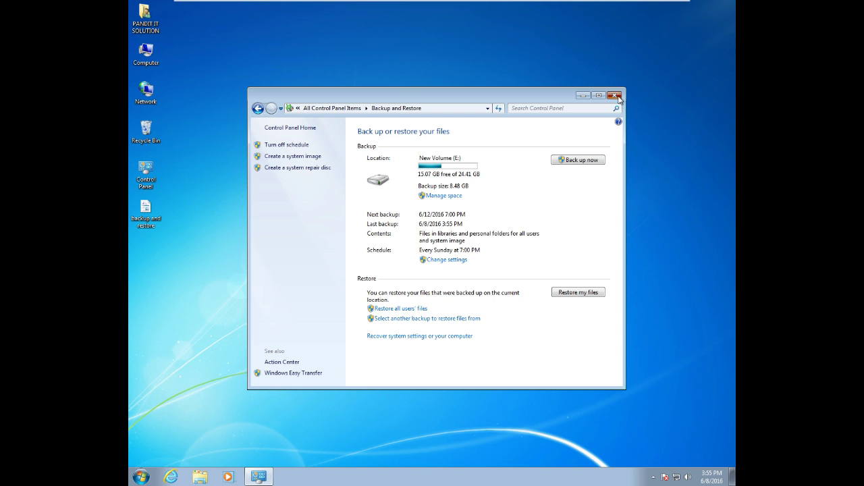
pyautogui.click(615, 95)
# Step: Look over the "backup and restore" document from the desktop and close it
pyautogui.doubleClick(160, 216)
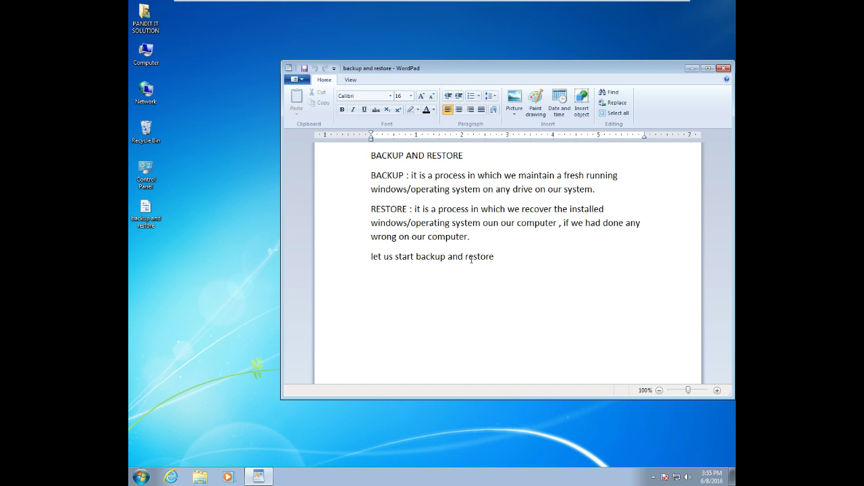
pyautogui.click(723, 69)
# Step: Open the Control Panel from the Computer folder and maximize it
pyautogui.click(142, 478)
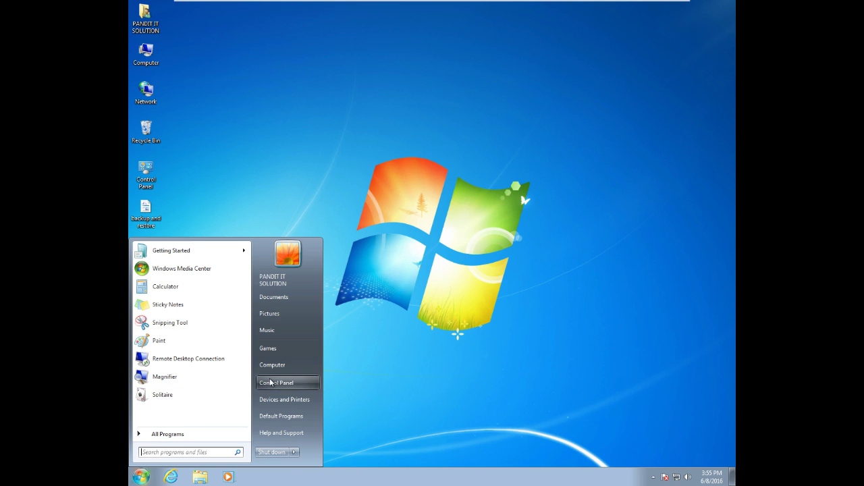
pyautogui.click(285, 365)
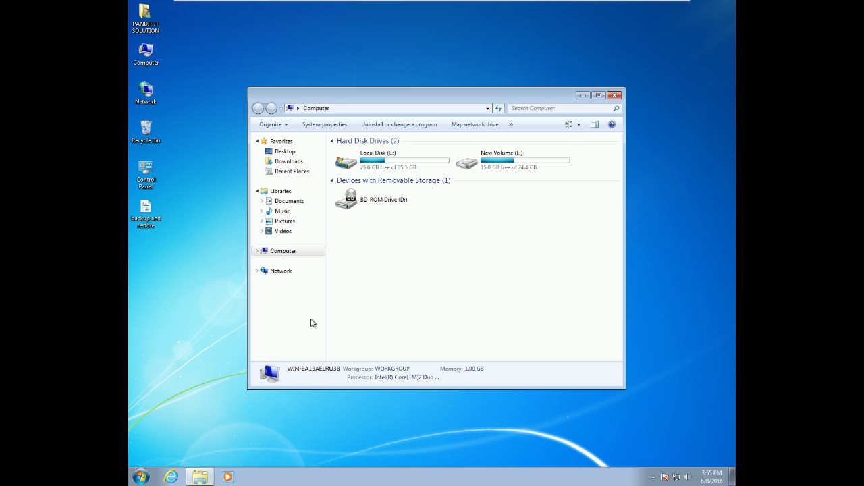
pyautogui.click(513, 127)
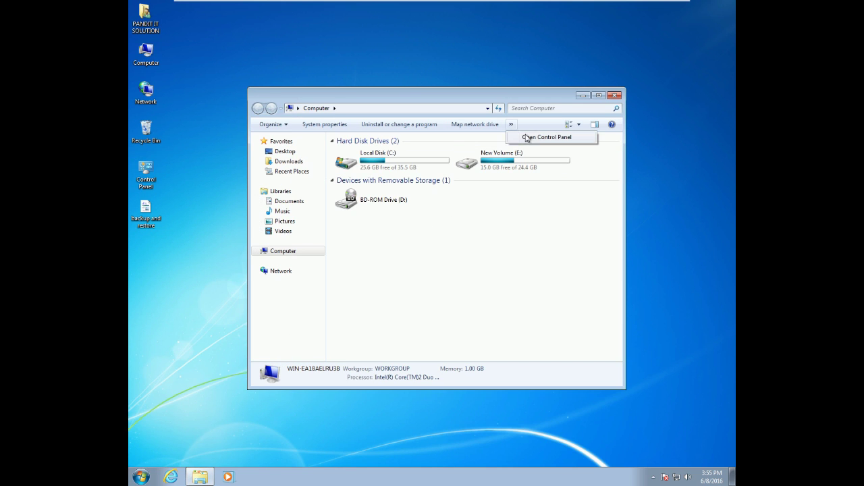
pyautogui.click(526, 137)
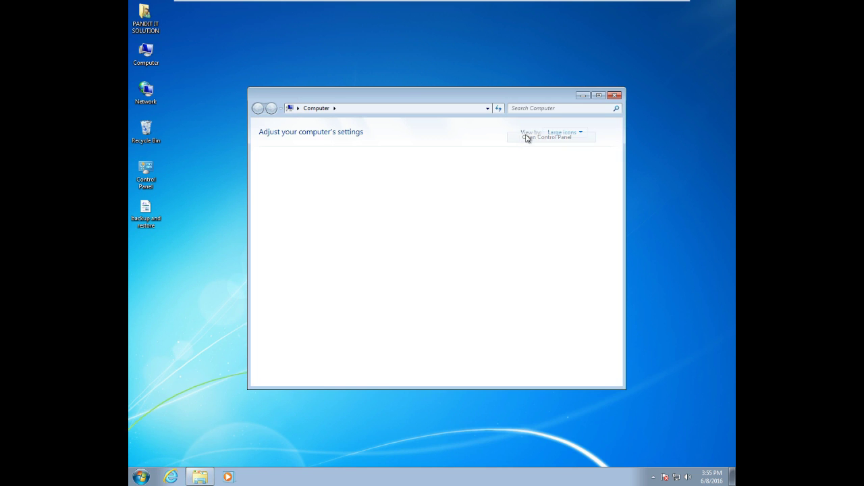
pyautogui.click(599, 95)
# Step: Open the options for recovering system settings or the computer from Backup and Restore
pyautogui.click(554, 101)
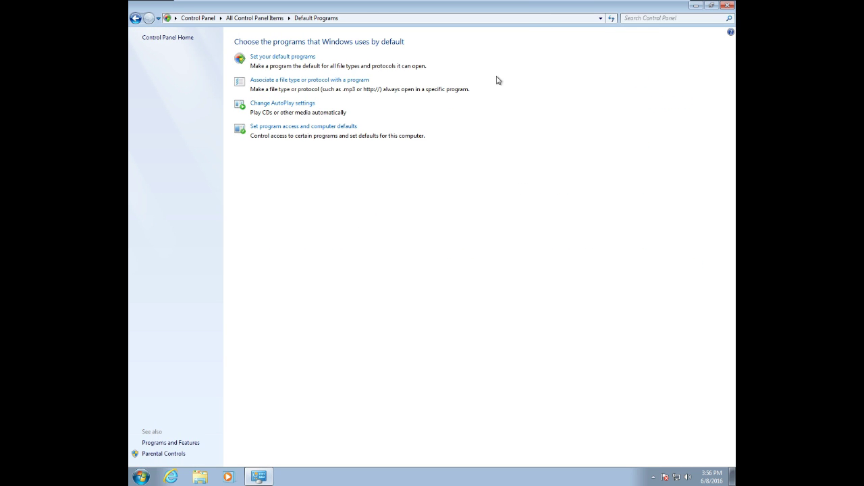
pyautogui.click(135, 18)
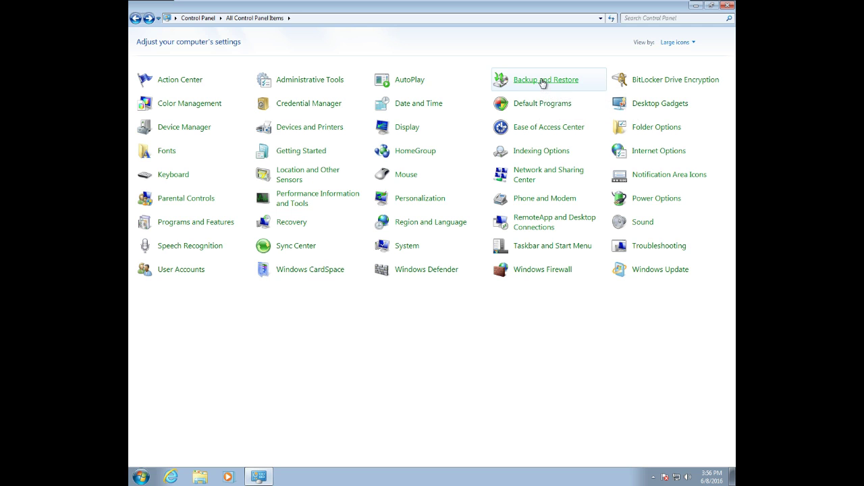
pyautogui.click(543, 81)
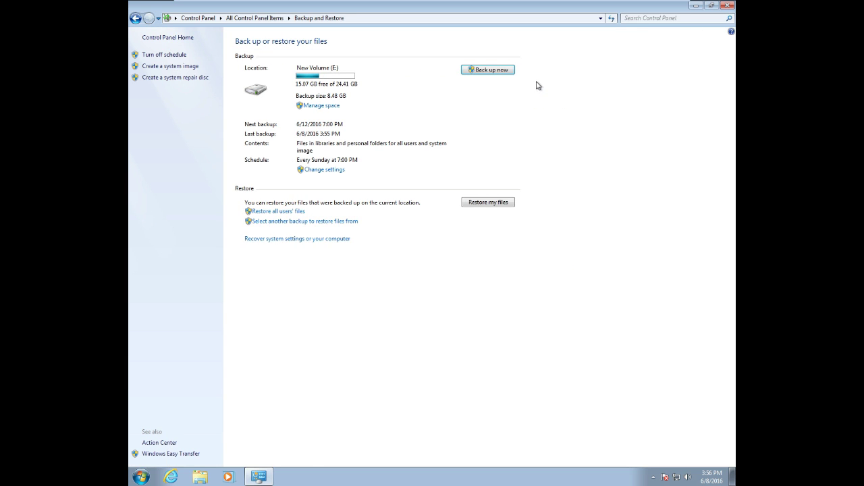
pyautogui.click(301, 241)
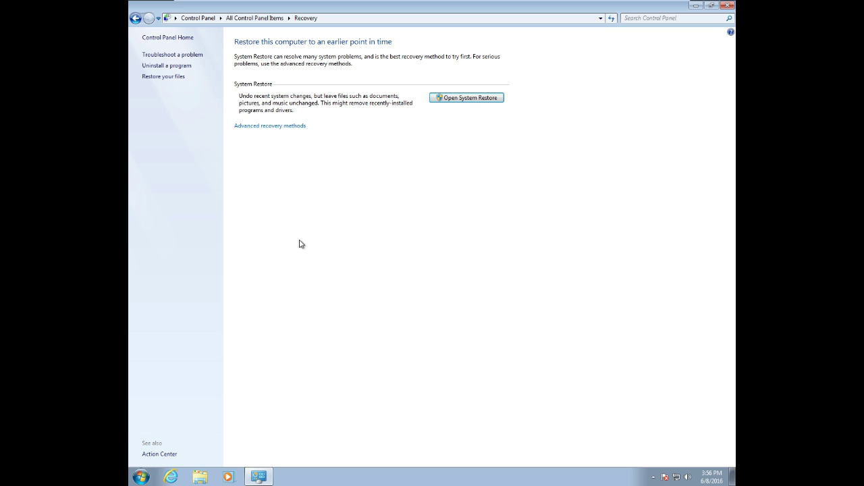
# Step: Start System Restore with the recommended restore point for Local Disk (C:), confirm that it should continue, and close the Control Panel
pyautogui.click(466, 99)
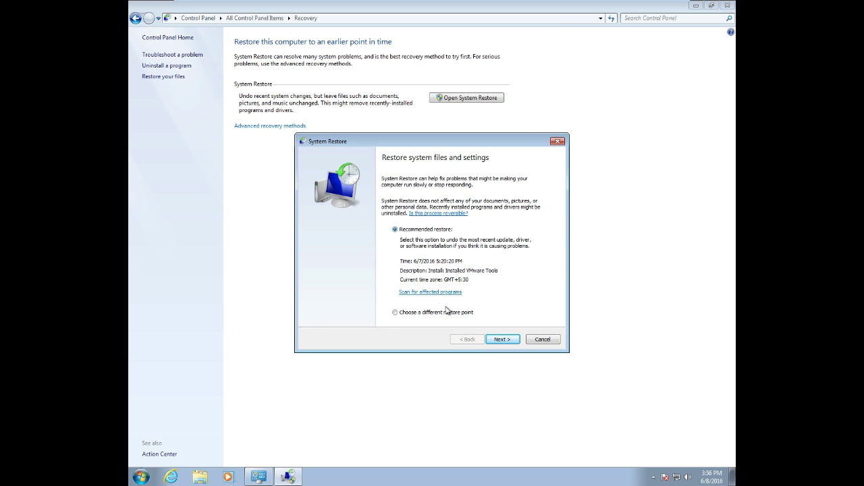
pyautogui.click(502, 339)
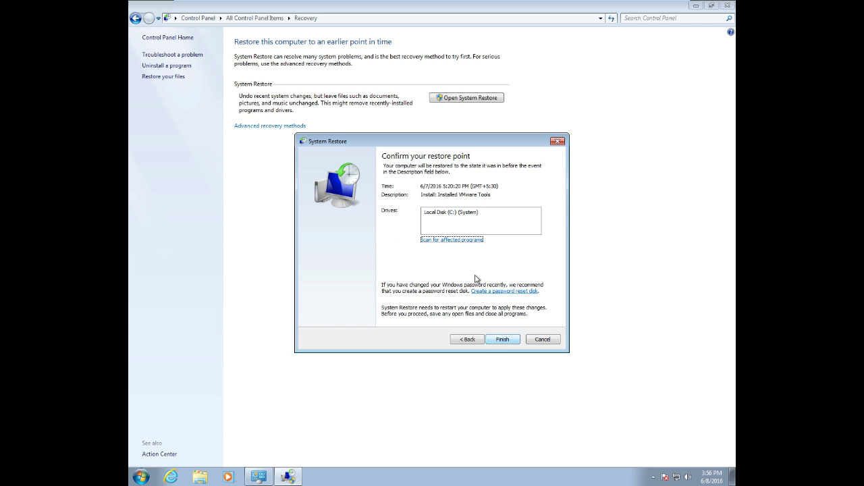
pyautogui.click(461, 213)
pyautogui.click(503, 339)
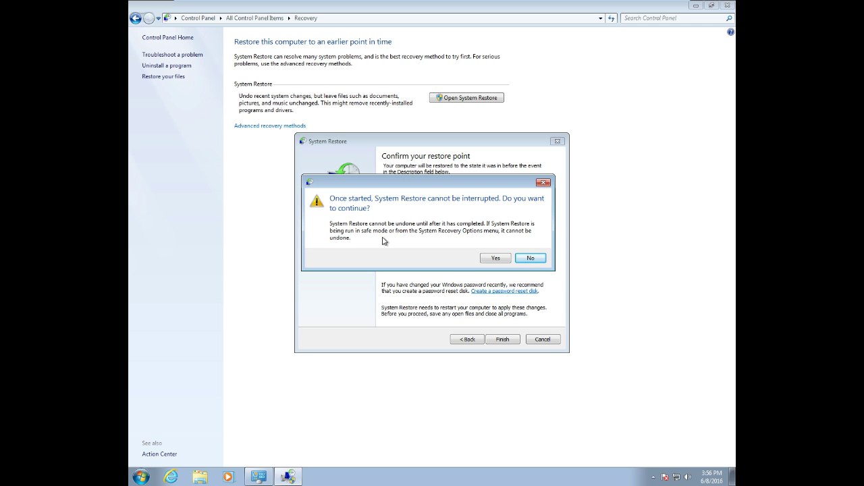
pyautogui.click(496, 262)
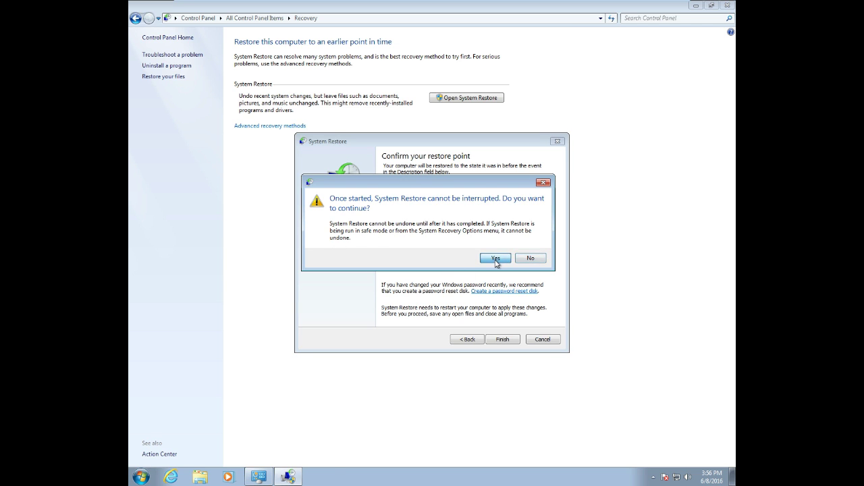
pyautogui.click(726, 6)
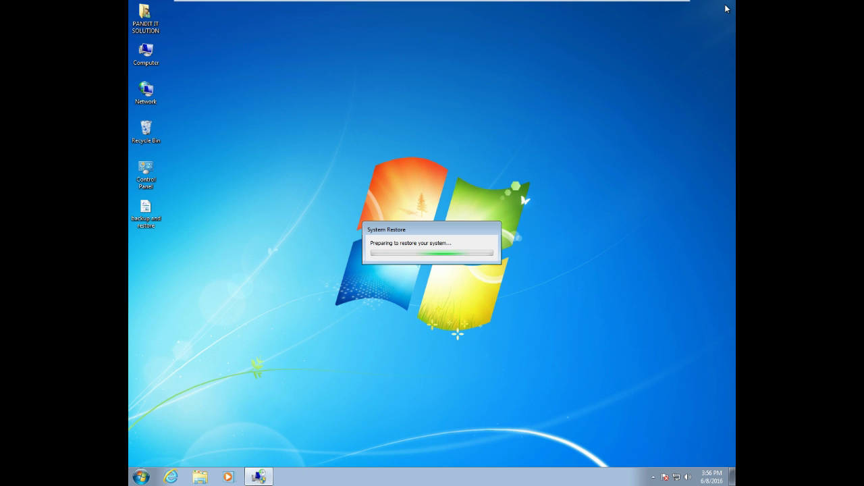